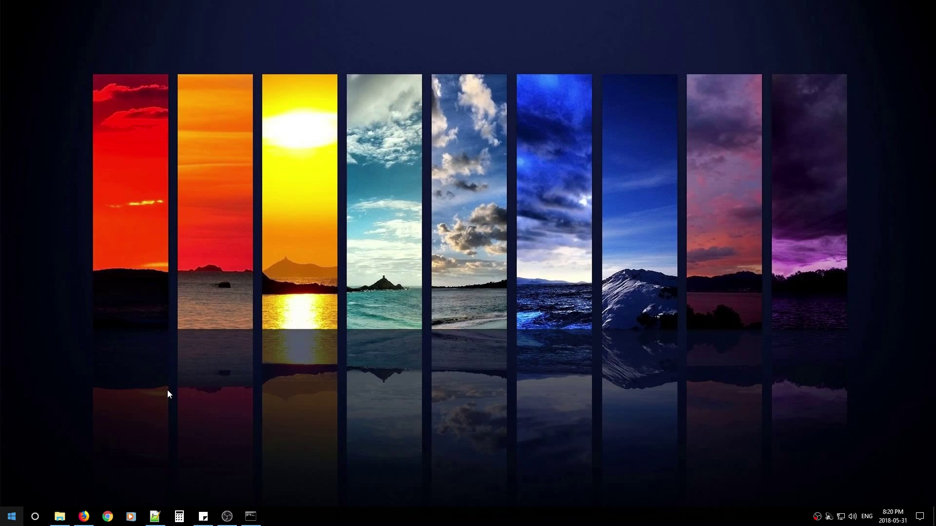
# - In the browser, go to google.ca and search for Opendns
pyautogui.click(87, 519)
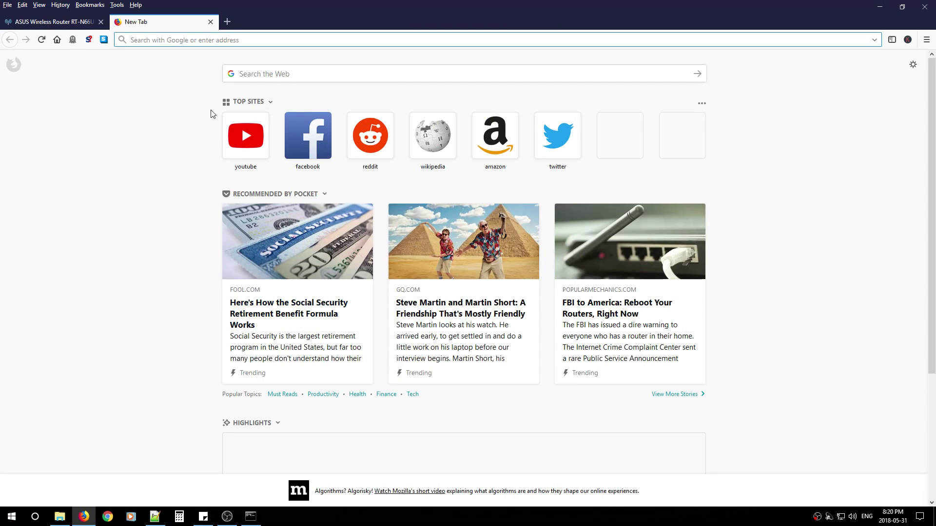
pyautogui.write('google.ca')
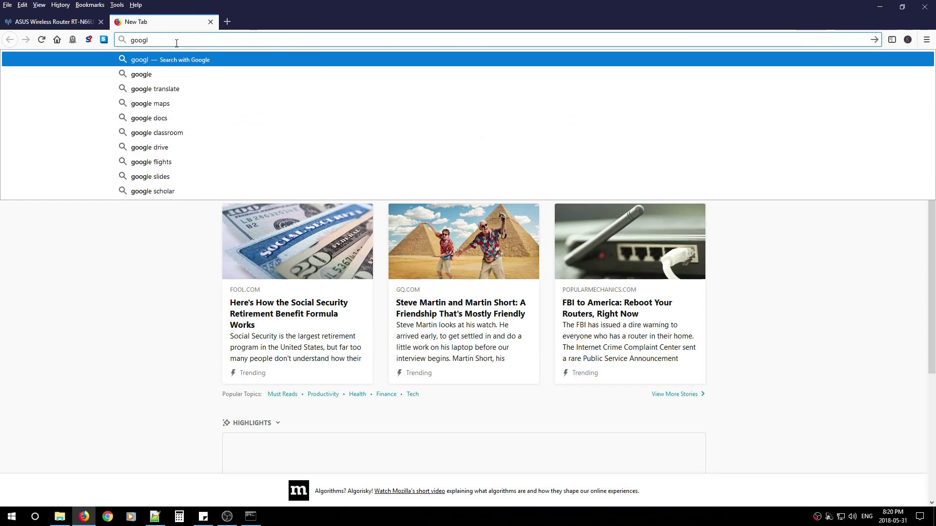
pyautogui.press('Return')
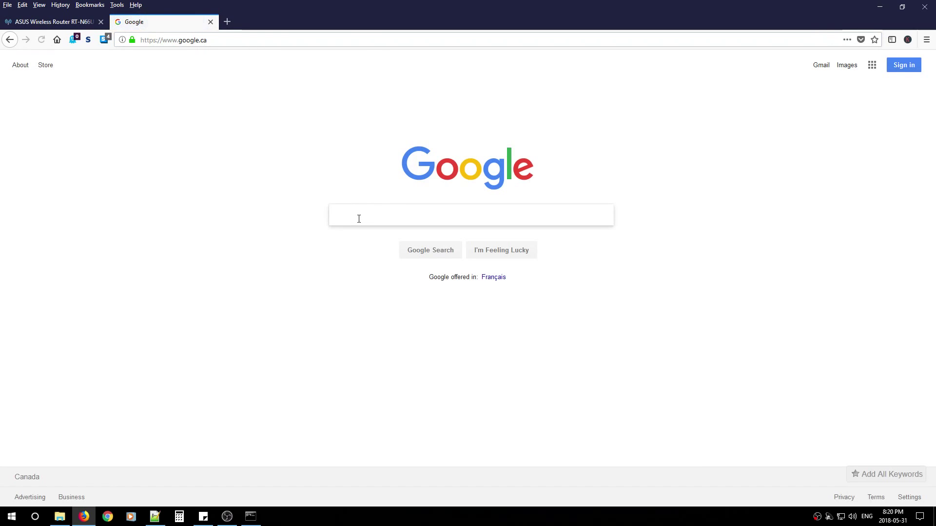
pyautogui.write('Open')
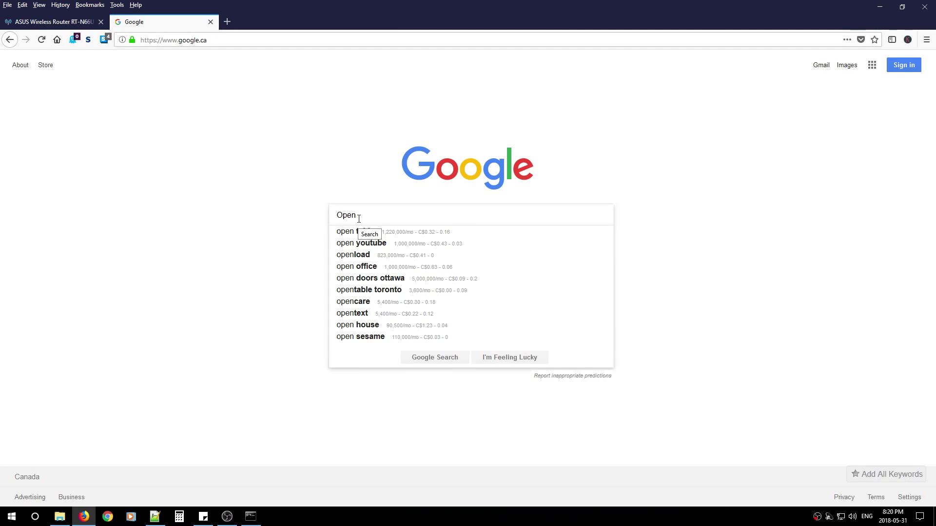
pyautogui.write('dns')
pyautogui.press('Return')
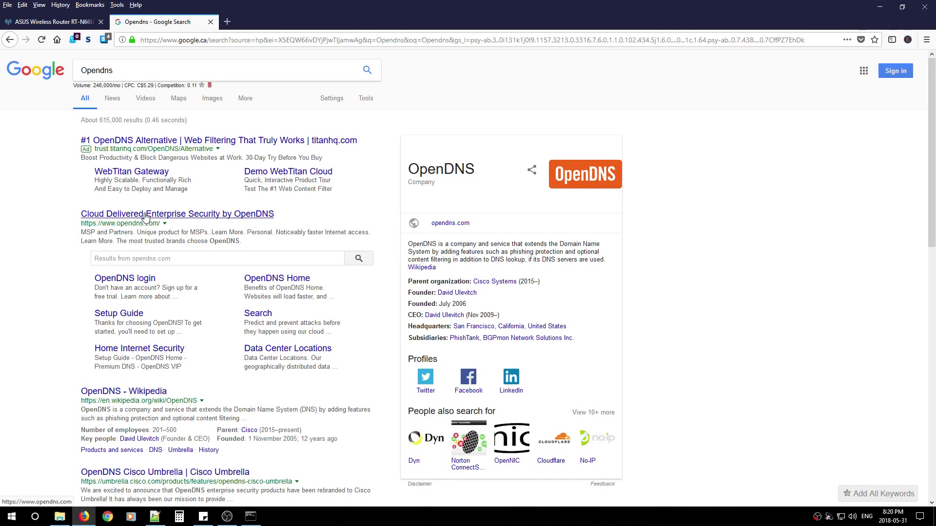
# - Open opendns.com from the results and go to its home internet security page
pyautogui.click(145, 214)
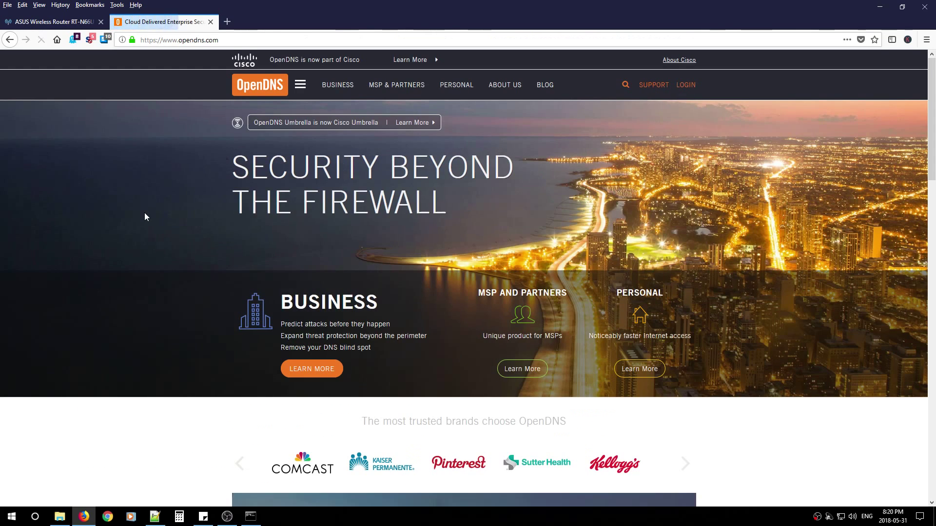
pyautogui.click(638, 325)
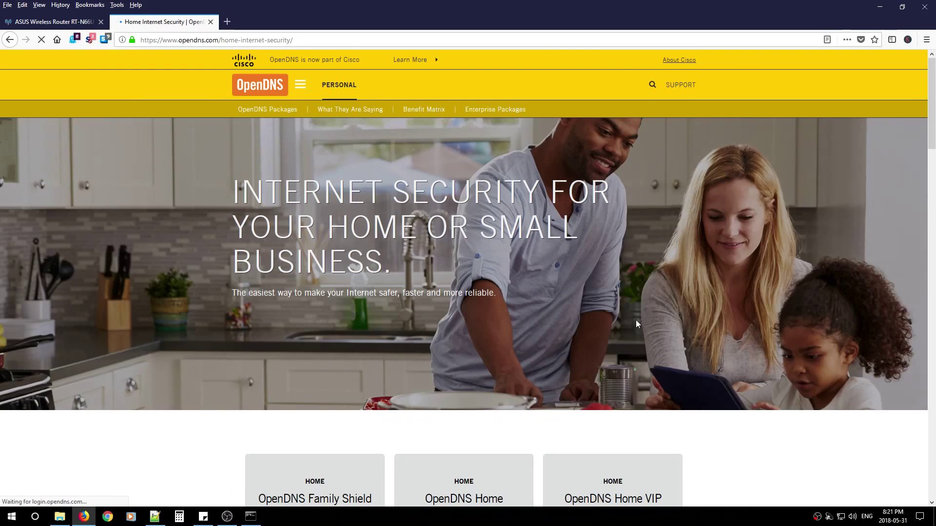
pyautogui.scroll(-20, 385, 337)
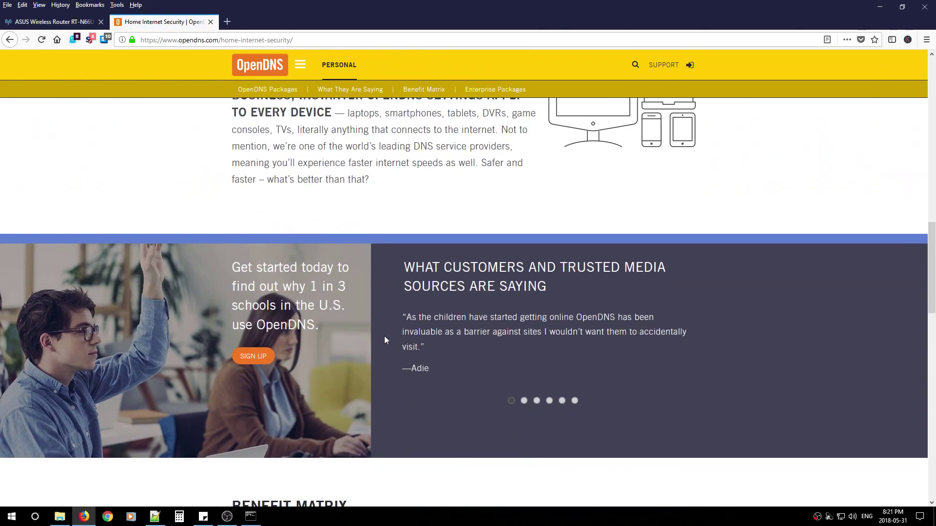
pyautogui.scroll(-2, 384, 340)
pyautogui.scroll(1, 385, 339)
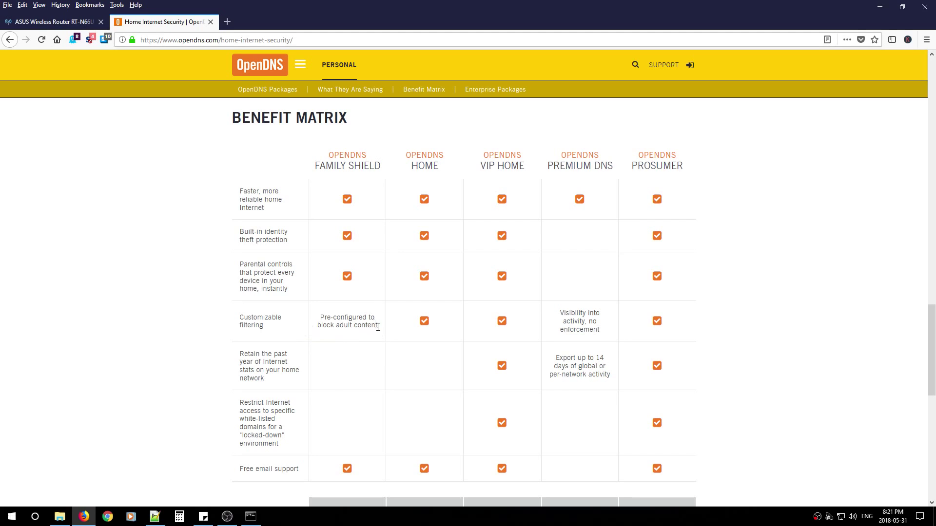
# - Highlight the adult-content note and HOME package heading, then scroll the Benefit Matrix to Price
pyautogui.moveTo(381, 326); pyautogui.dragTo(319, 314)
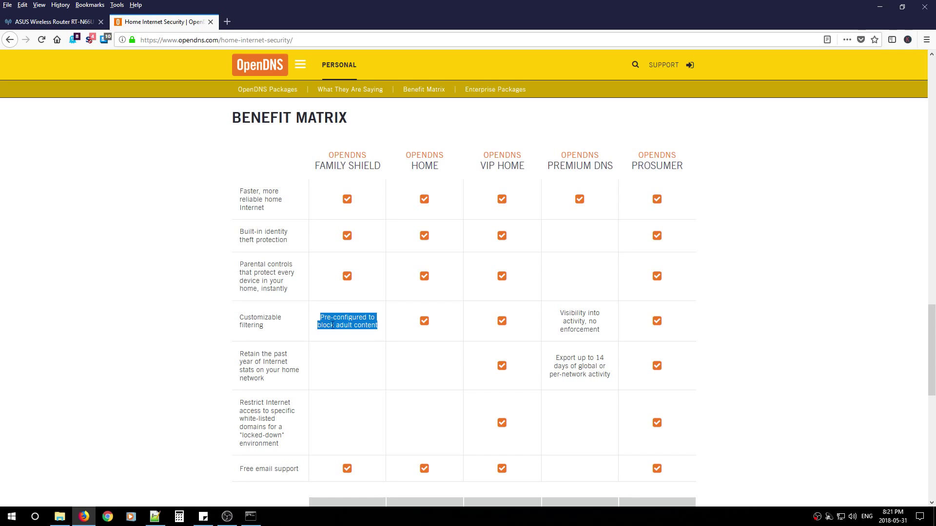
pyautogui.click(402, 326)
pyautogui.moveTo(406, 170); pyautogui.dragTo(441, 167)
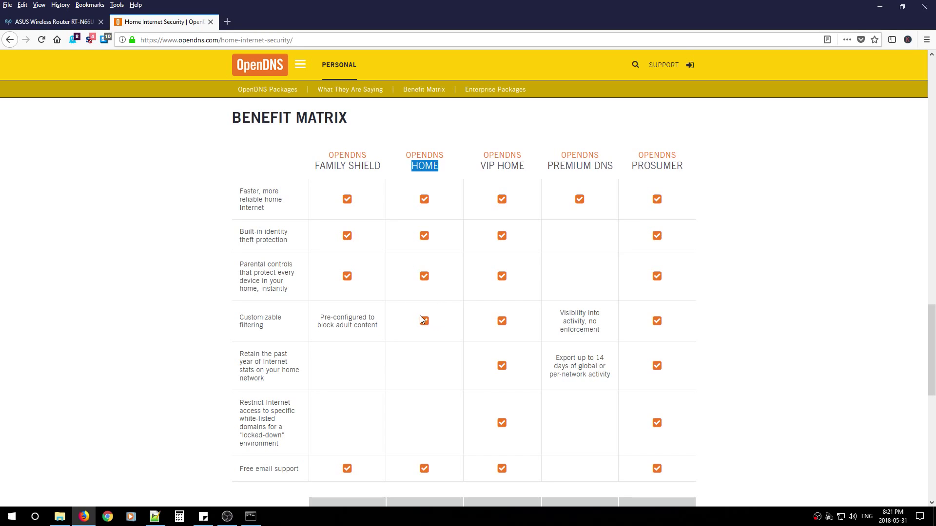
pyautogui.scroll(-2, 419, 317)
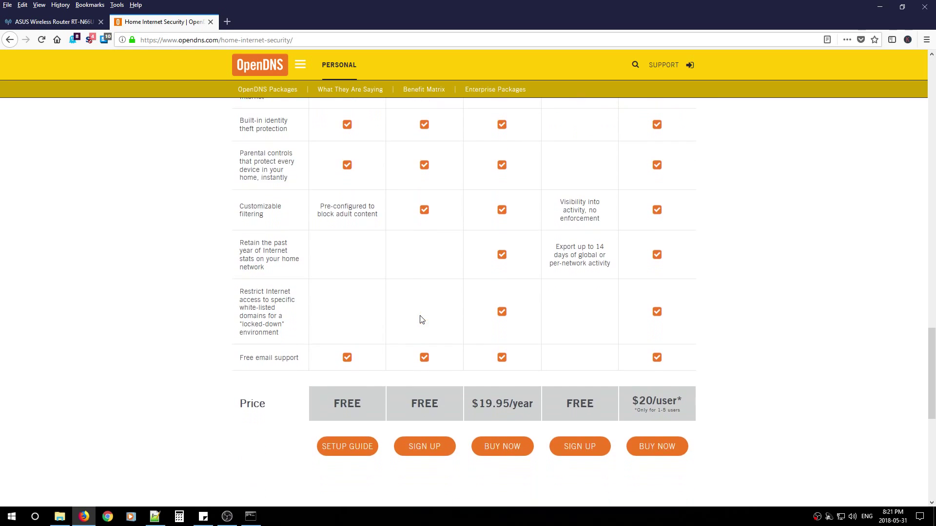
# - Skip Home sign-up and select nameservers 208.67.222.222 and 208.67.220.220 in the Setup Guide
pyautogui.click(421, 447)
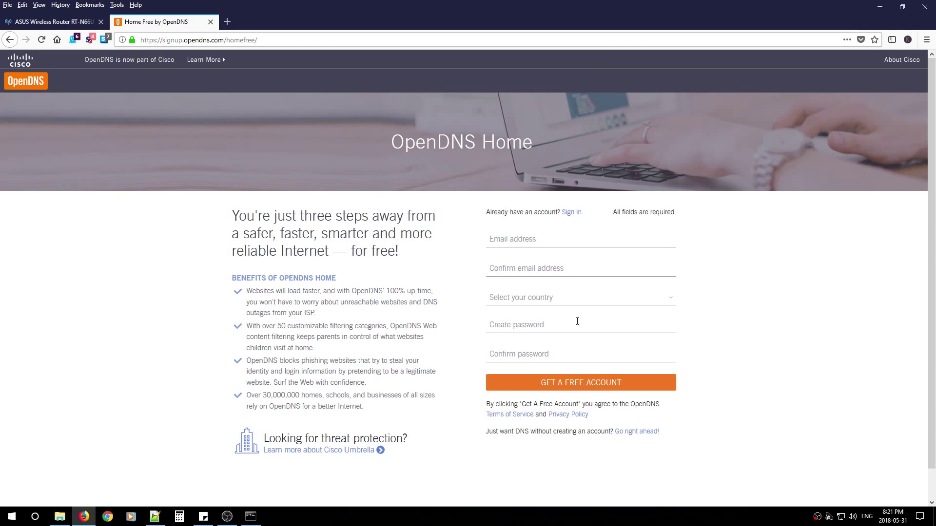
pyautogui.click(637, 435)
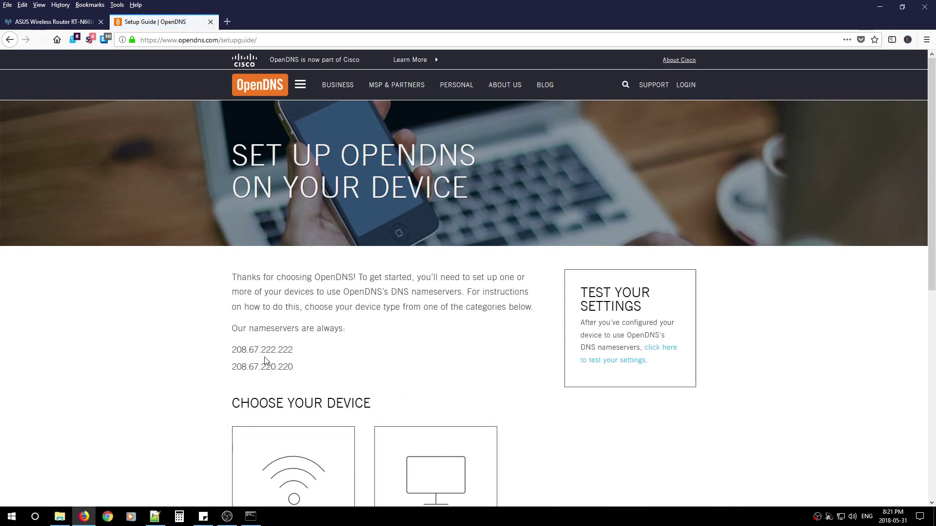
pyautogui.moveTo(285, 350); pyautogui.dragTo(372, 441)
pyautogui.click(237, 350)
pyautogui.moveTo(238, 350); pyautogui.dragTo(296, 368)
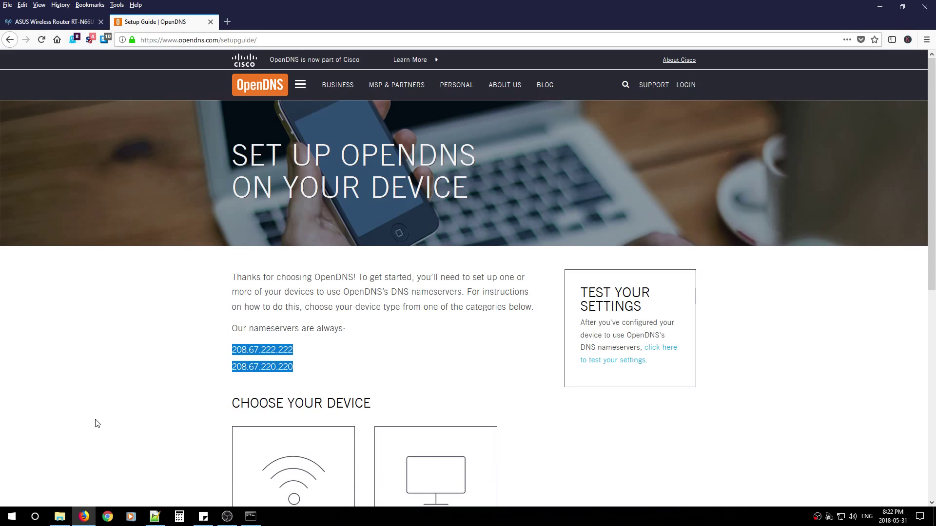
# - Launch cmd via Run and run ipconfig, showing IPv4 10.88.111.2 and gateway 10.88.111.254
pyautogui.rightClick(18, 515)
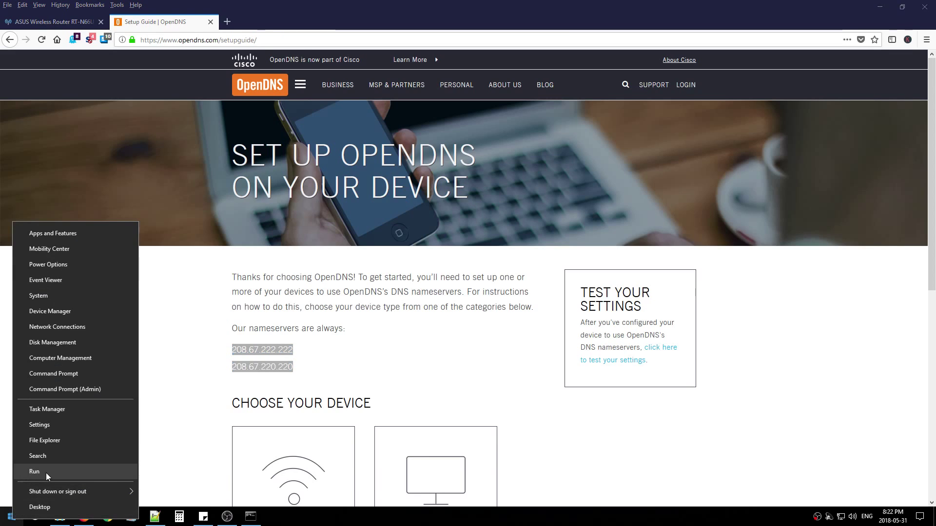
pyautogui.click(46, 471)
pyautogui.write('cmd')
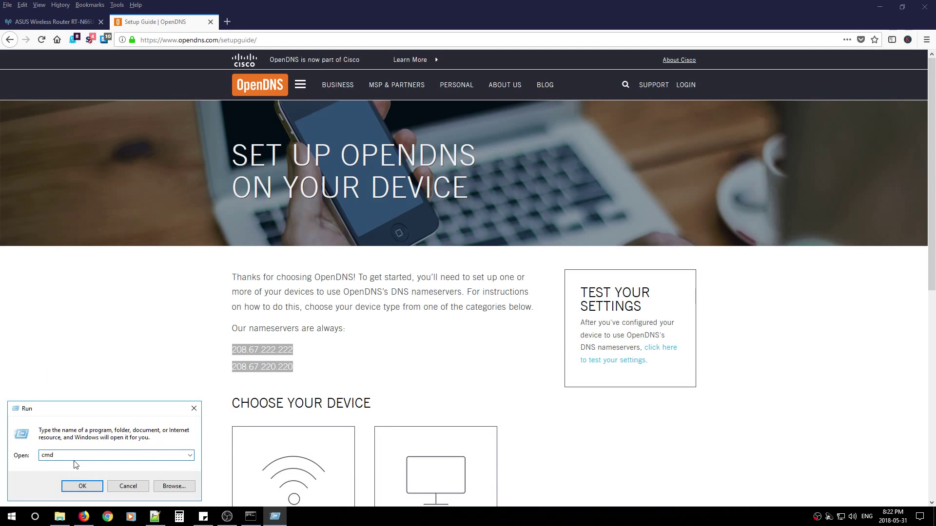
pyautogui.press('Return')
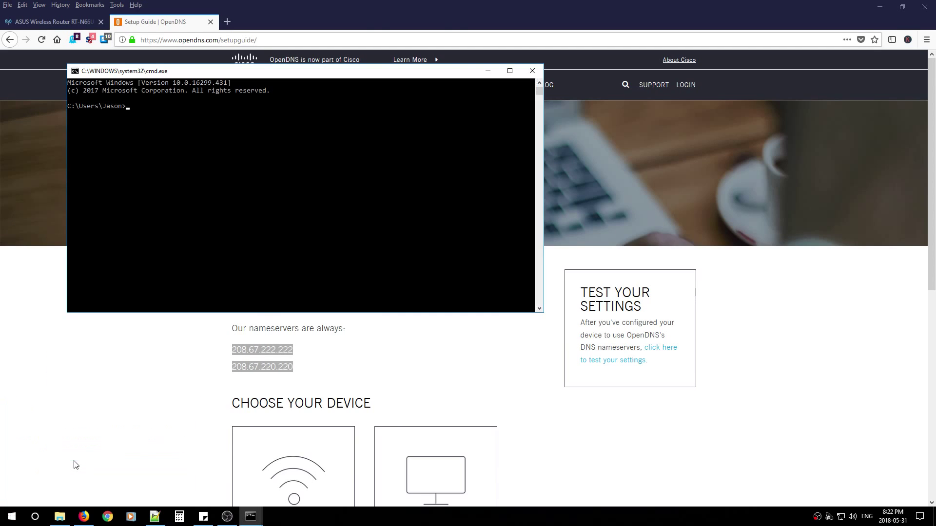
pyautogui.moveTo(268, 71); pyautogui.dragTo(336, 227)
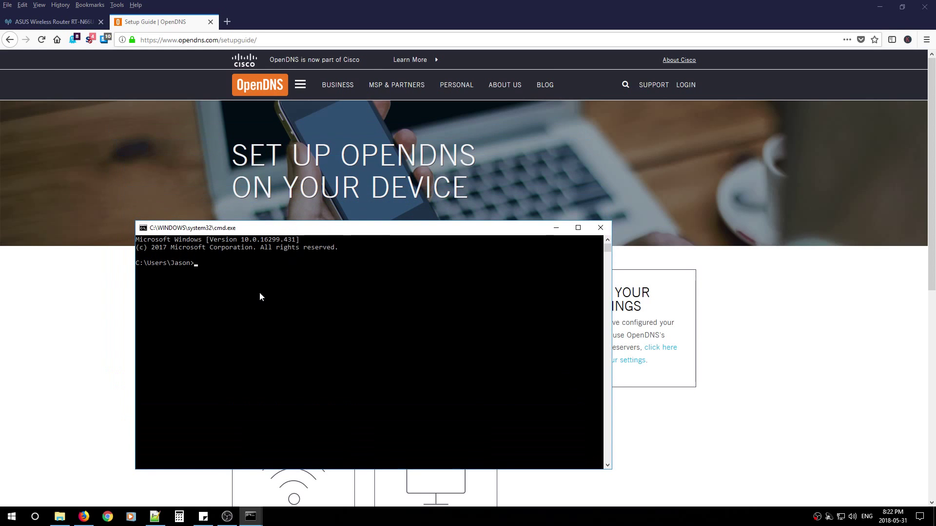
pyautogui.write('ipconfig')
pyautogui.press('Return')
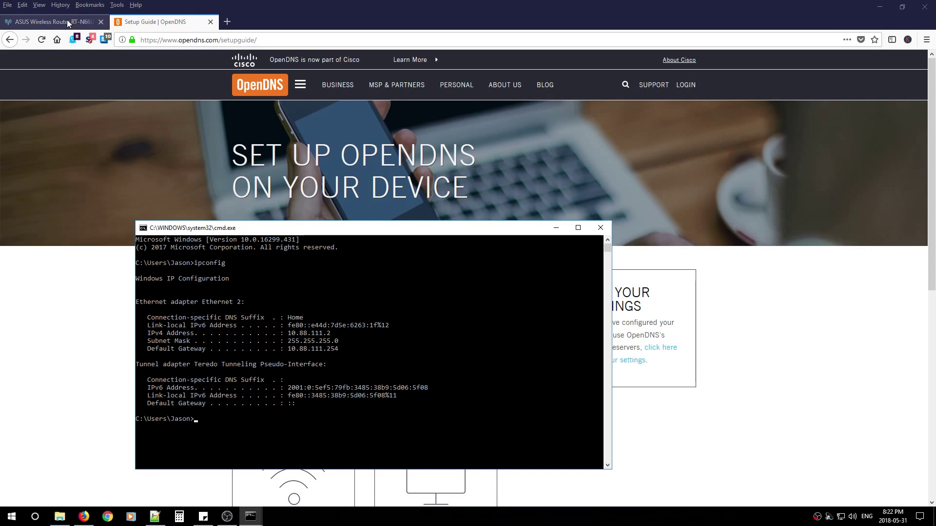
pyautogui.click(227, 22)
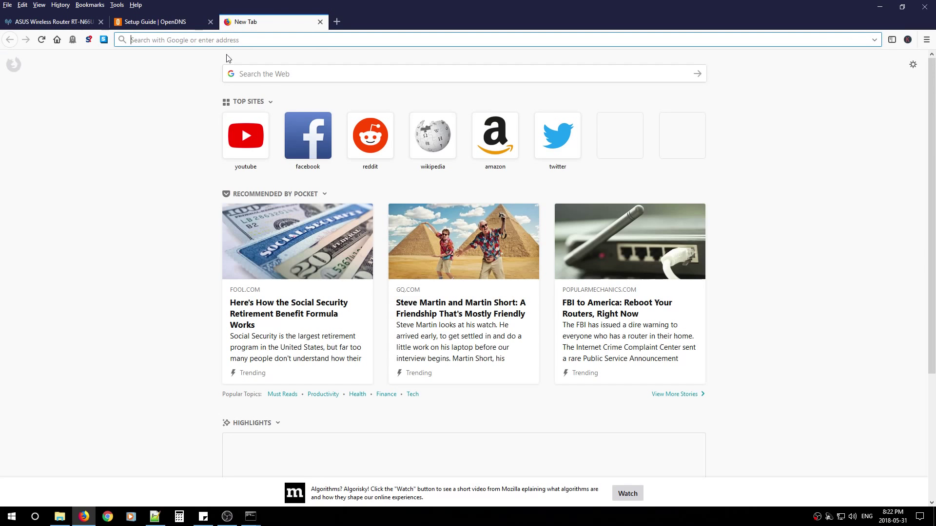
pyautogui.write('ht')
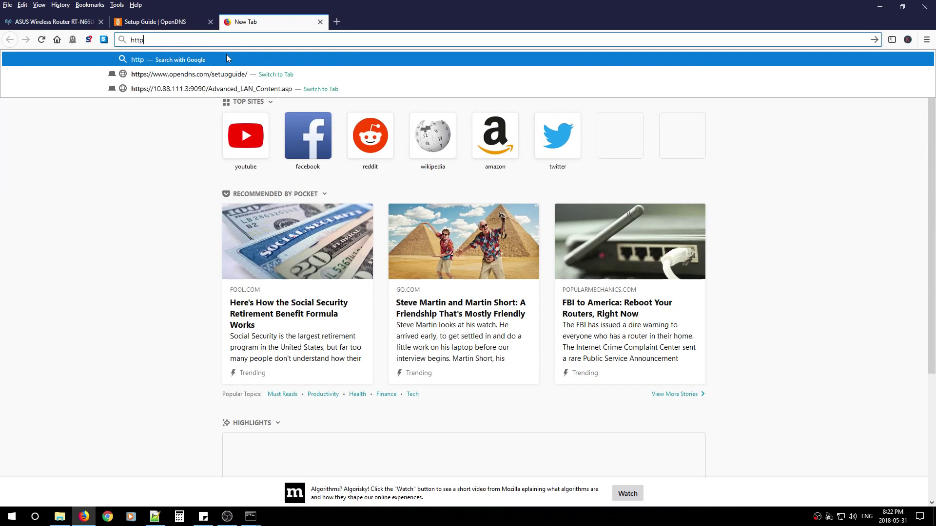
pyautogui.write('tp://192.168.')
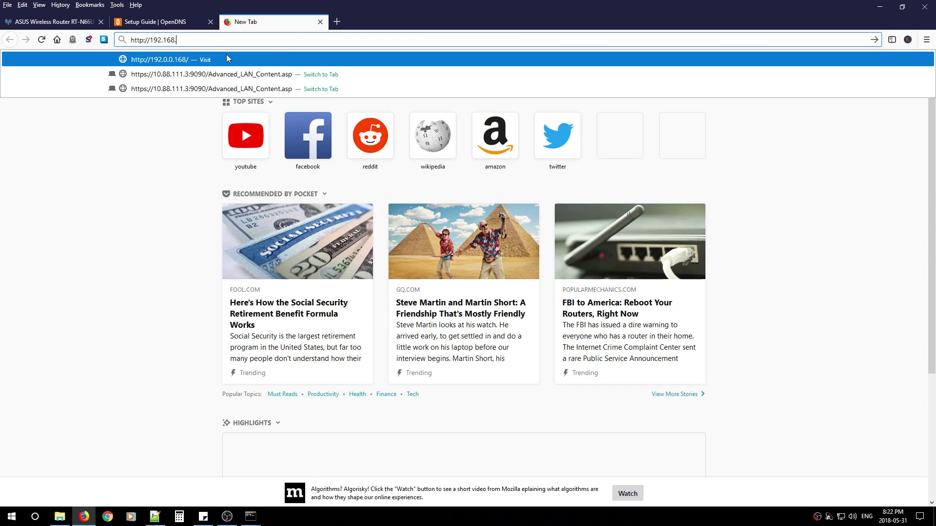
pyautogui.write('1.1')
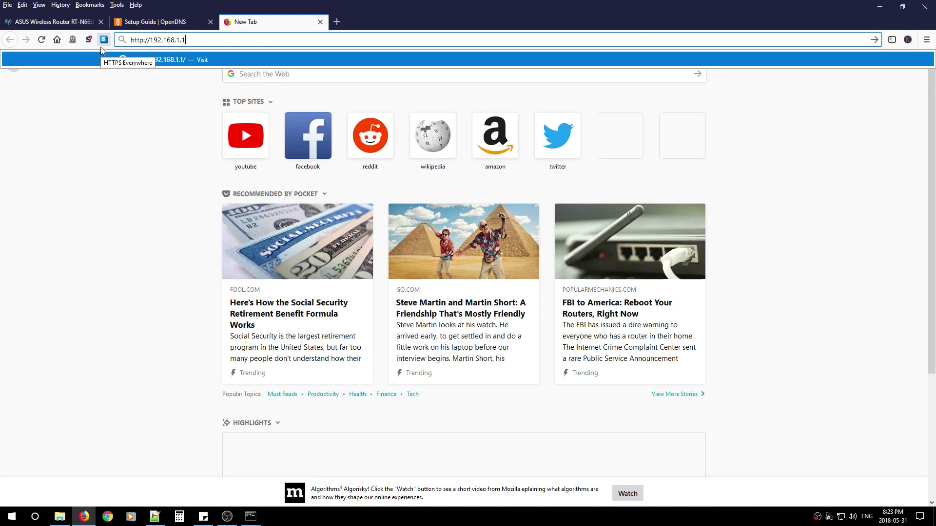
pyautogui.click(67, 22)
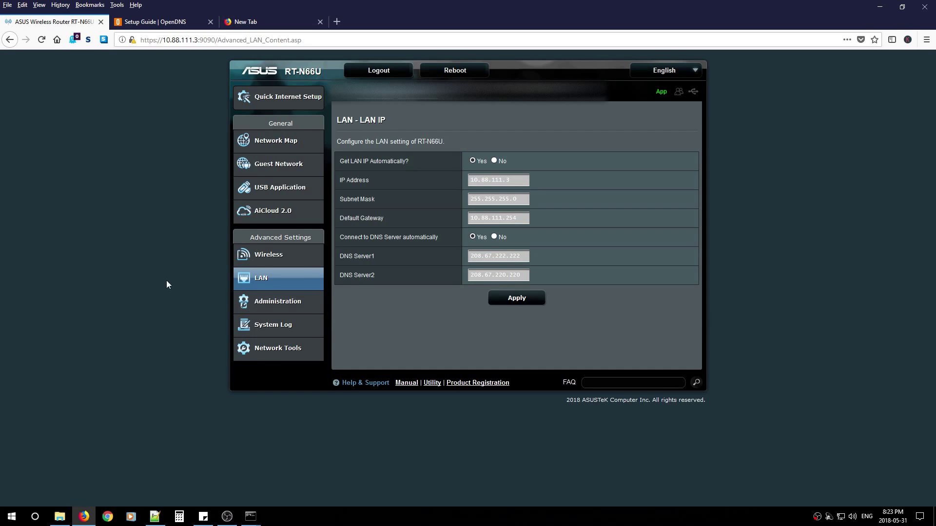
# - Compare the Setup Guide nameservers against router DNS Server1/2, reloading the LAN settings page
pyautogui.click(155, 21)
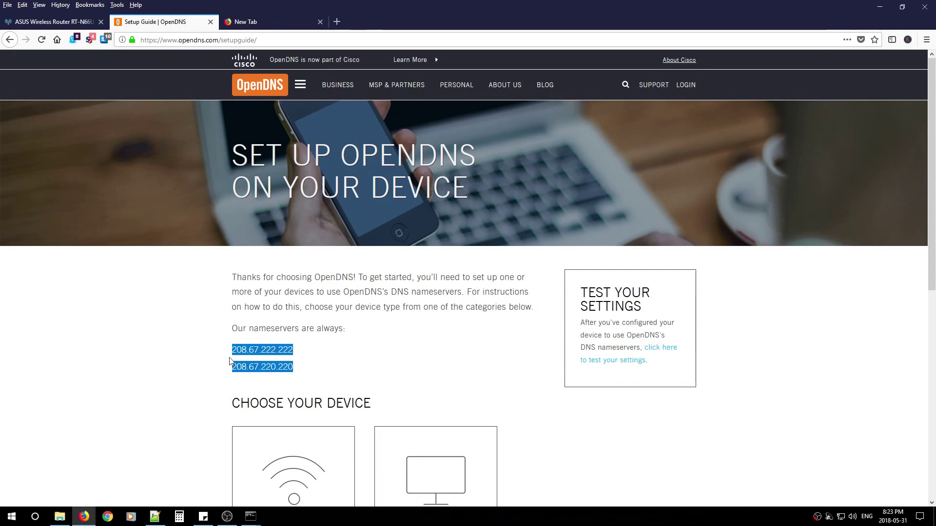
pyautogui.click(47, 23)
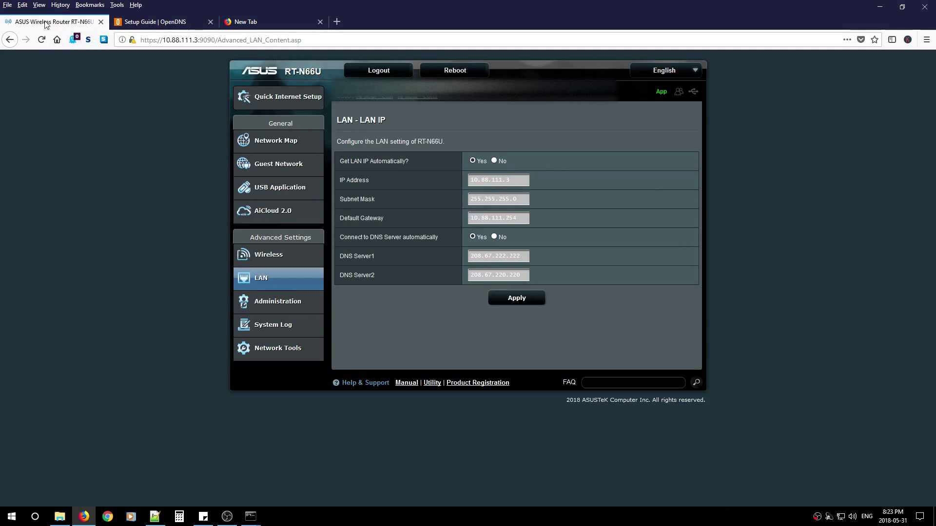
pyautogui.click(266, 279)
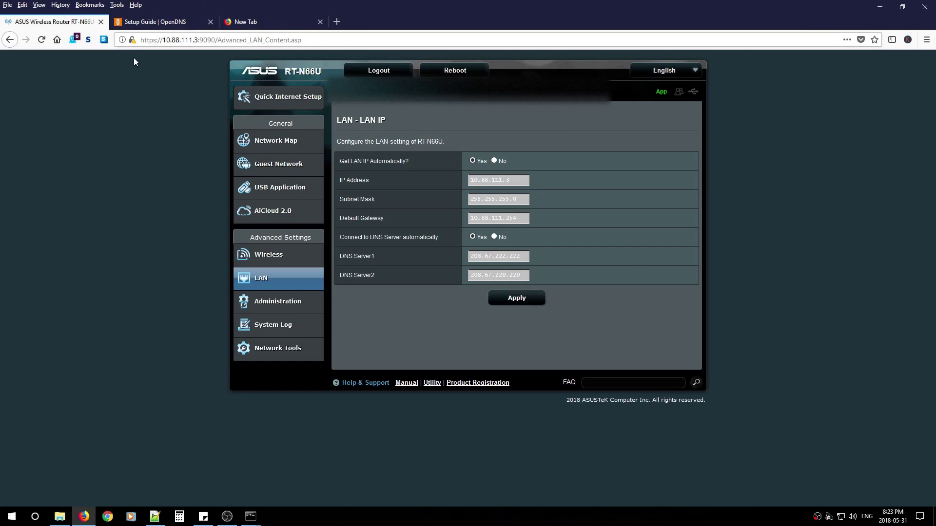
pyautogui.click(148, 24)
# - Open OpenDNS's configuration-testing article from the 'opendns test' results and scroll to its Solution
pyautogui.click(264, 23)
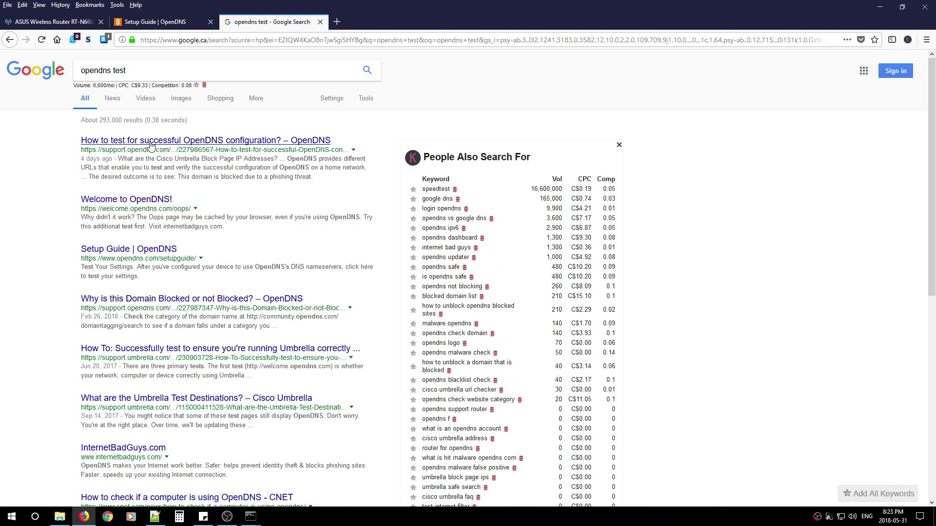
pyautogui.click(136, 144)
pyautogui.scroll(-1, 433, 256)
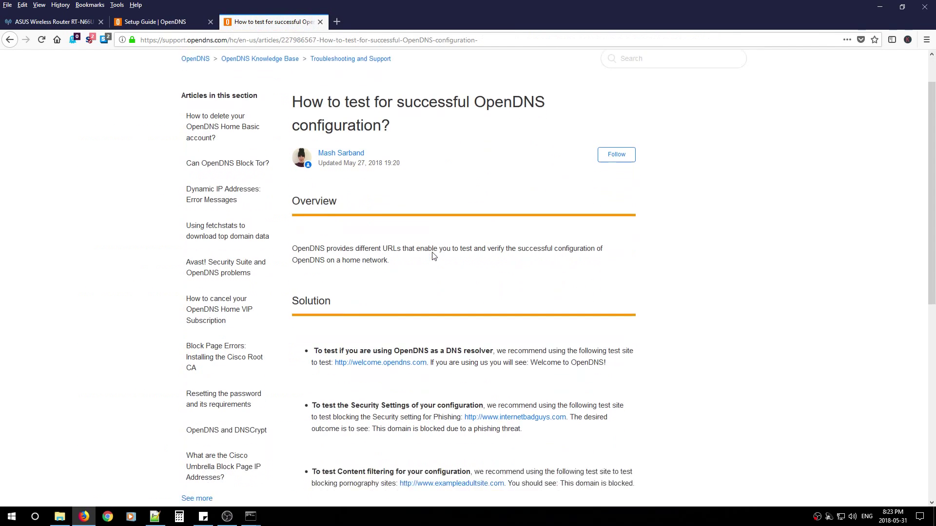
pyautogui.scroll(-3, 433, 256)
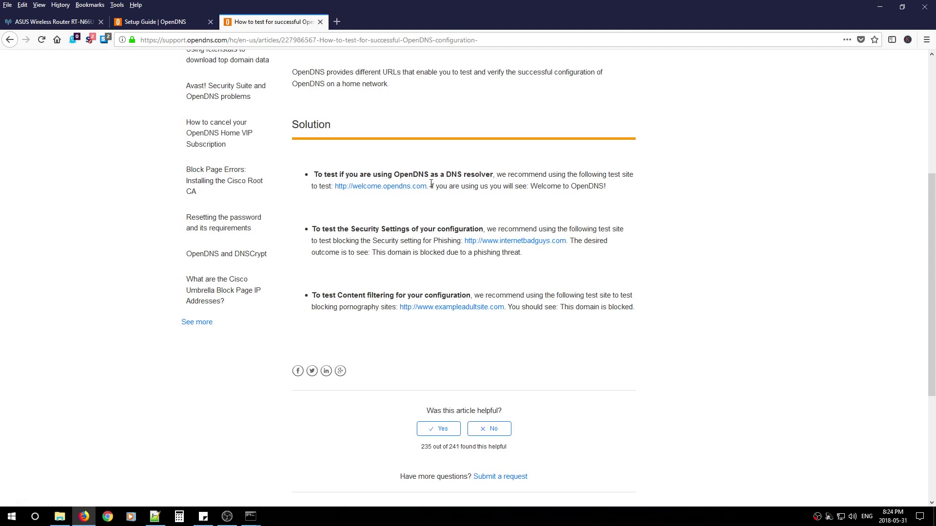
# - Open welcome.opendns.com, confirm the Welcome to OpenDNS message, and return to the article
pyautogui.click(374, 190)
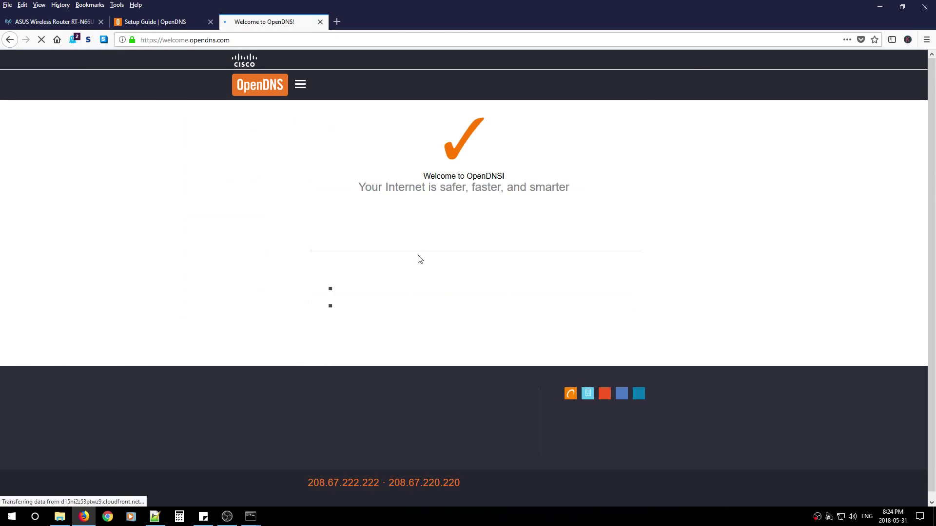
pyautogui.tripleClick(359, 202)
pyautogui.click(336, 213)
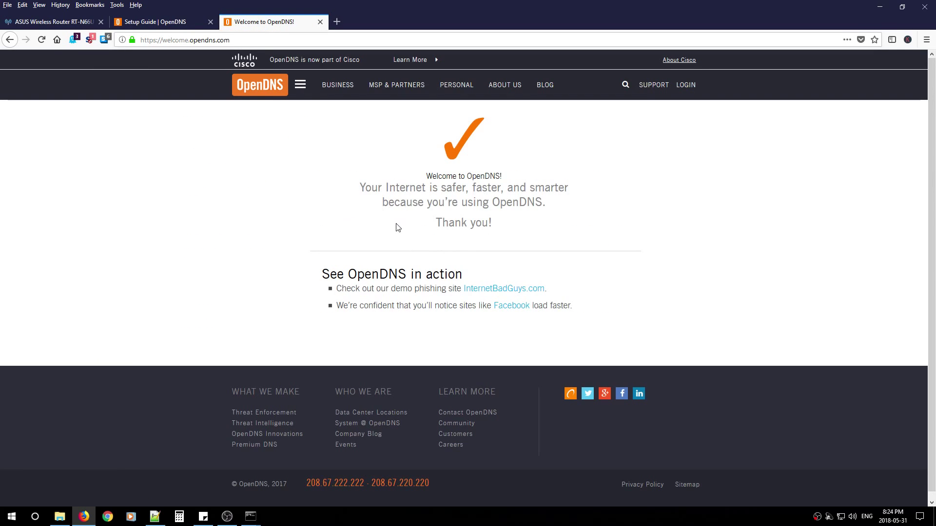
pyautogui.click(9, 41)
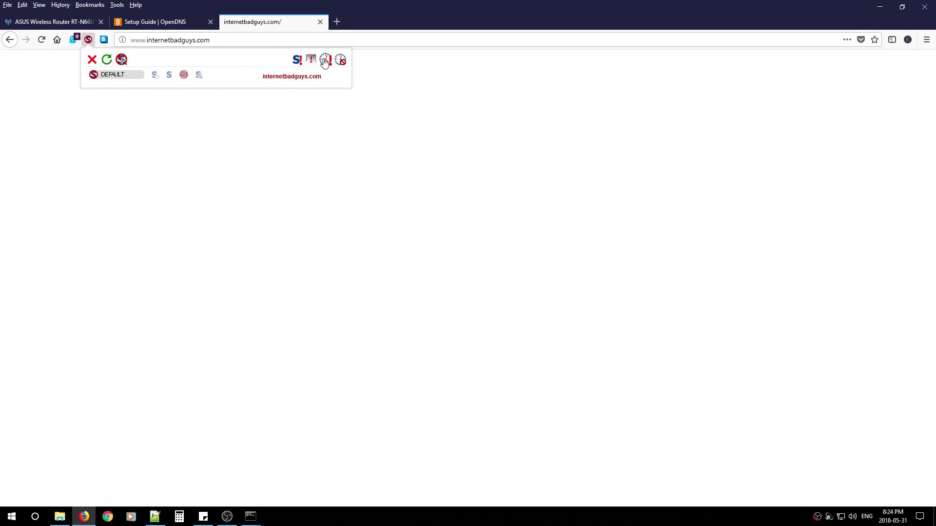
# - Confirm internetbadguys.com shows the phishing-threat block, then mark the article's content filtering test heading
pyautogui.click(189, 179)
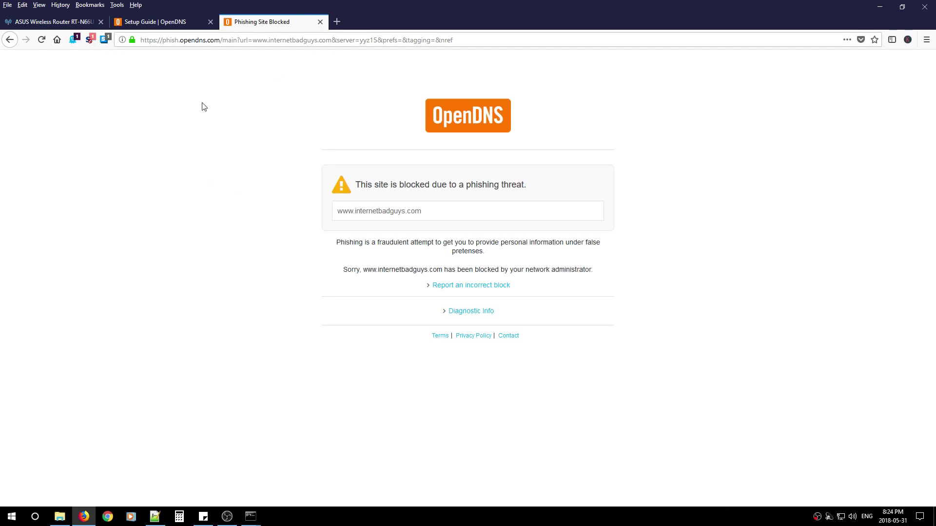
pyautogui.moveTo(367, 185); pyautogui.dragTo(437, 137)
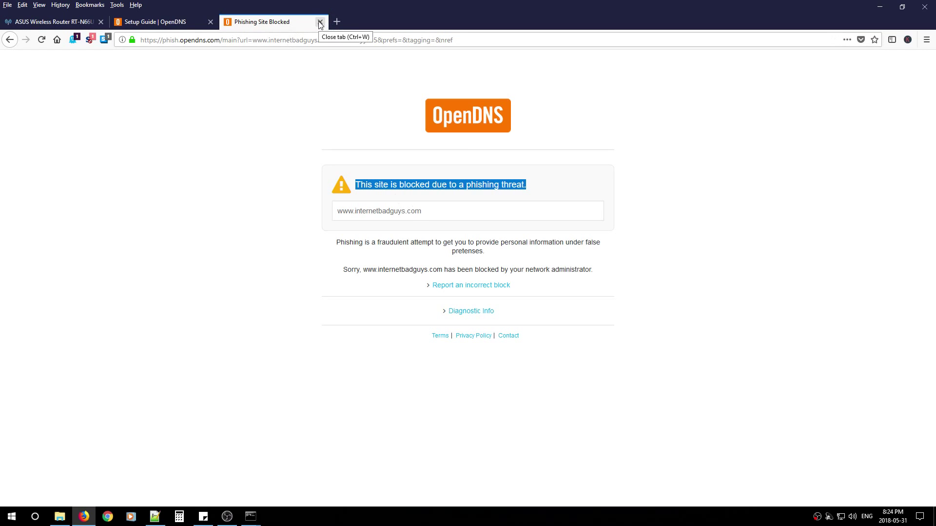
pyautogui.click(10, 39)
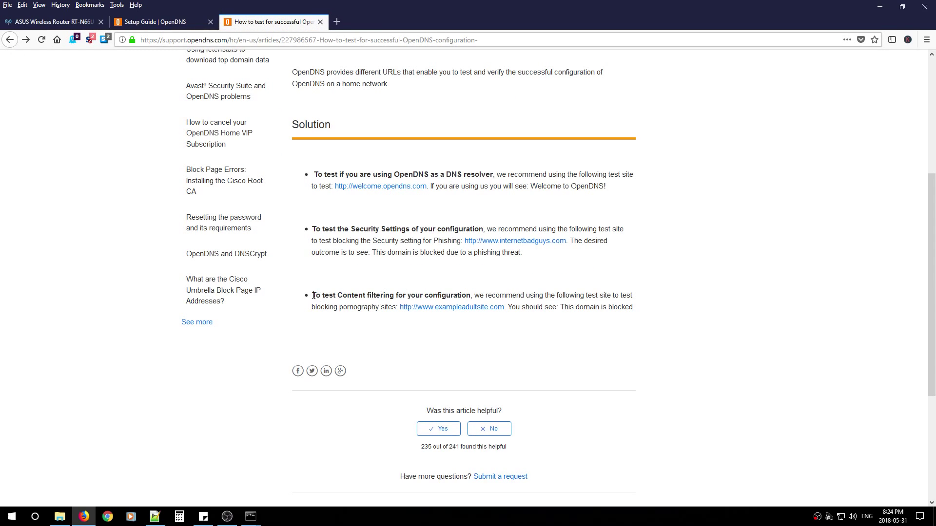
pyautogui.moveTo(312, 296); pyautogui.dragTo(471, 293)
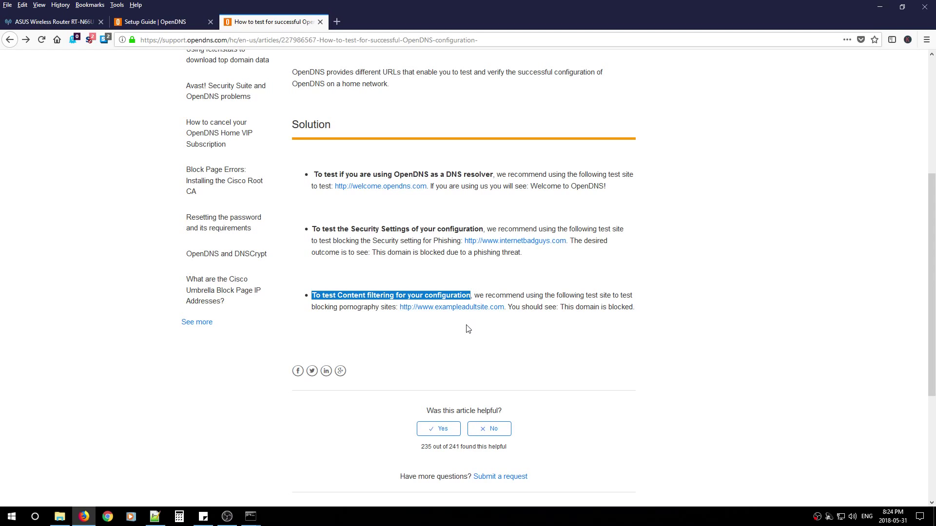
# - View the exampleadultsite.com demonstration page, then reopen the internetbadguys.com phishing test
pyautogui.click(445, 308)
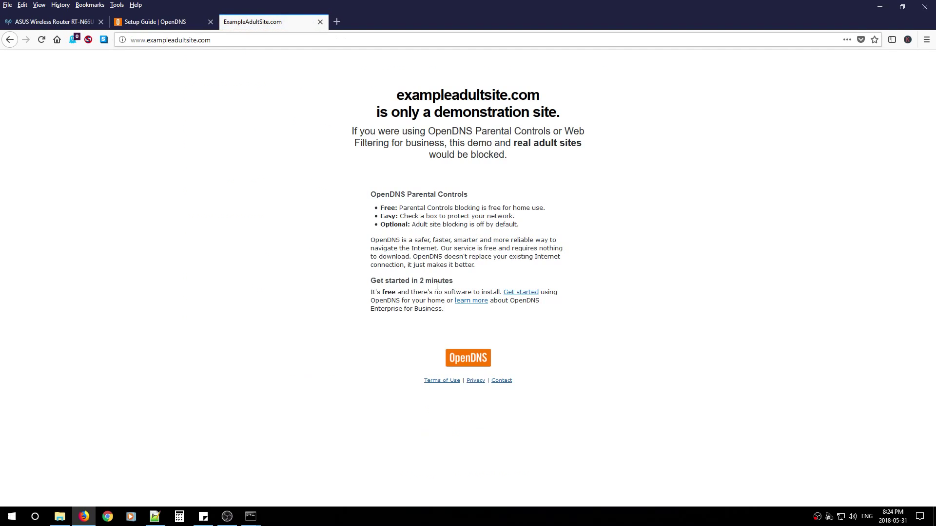
pyautogui.moveTo(349, 92); pyautogui.dragTo(324, 96)
pyautogui.click(582, 317)
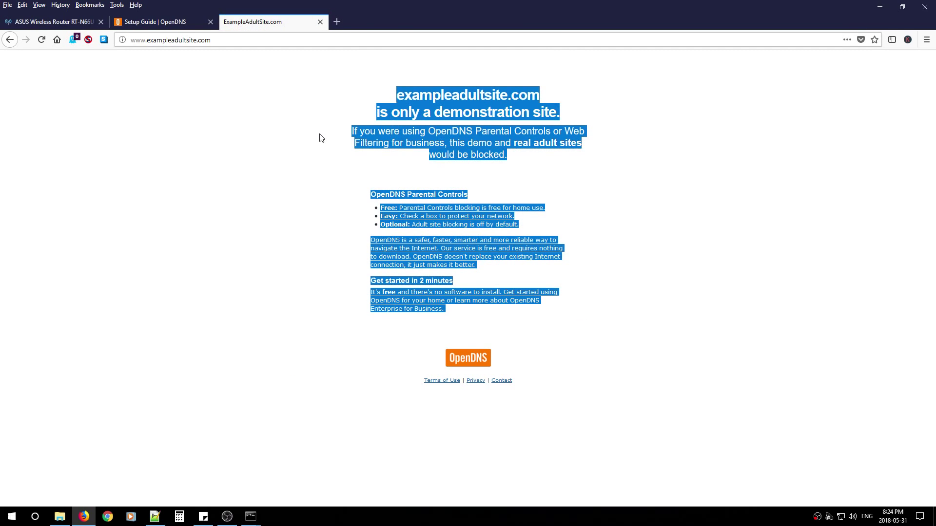
pyautogui.click(293, 165)
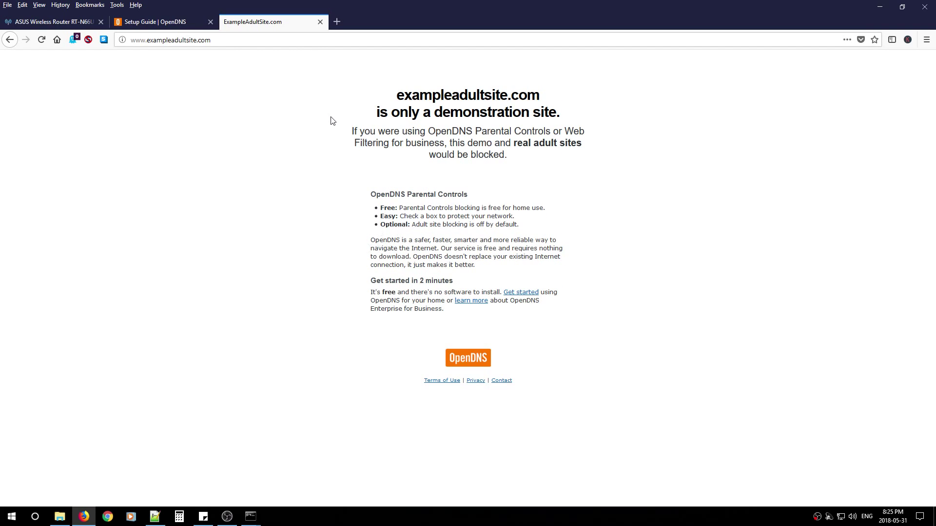
pyautogui.click(10, 40)
pyautogui.click(510, 244)
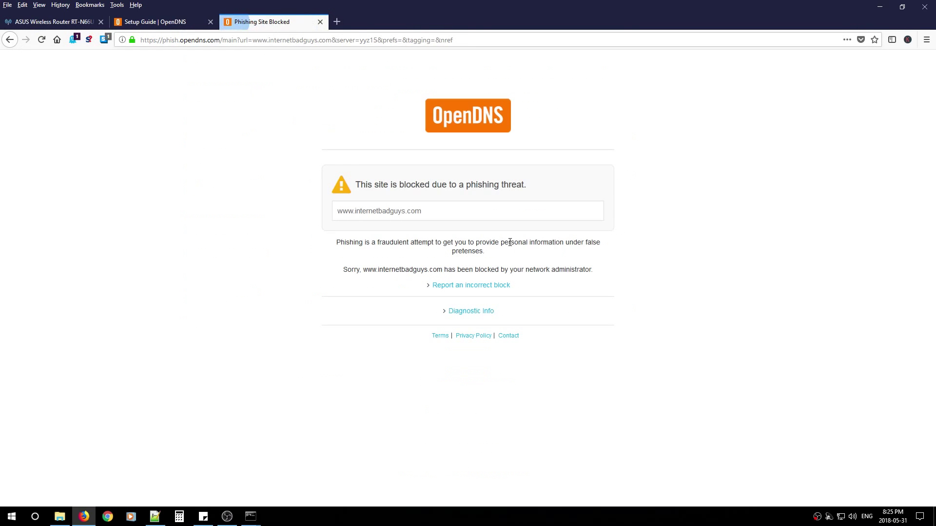